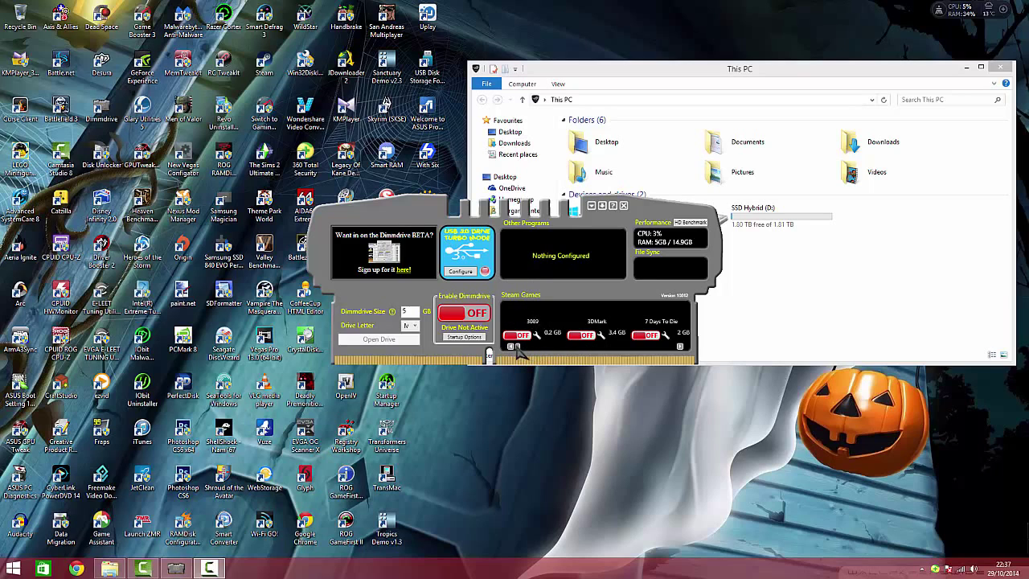
Run Dimmdrive's hard drive benchmark on the C:\ drive
drag(517, 351, 464, 365)
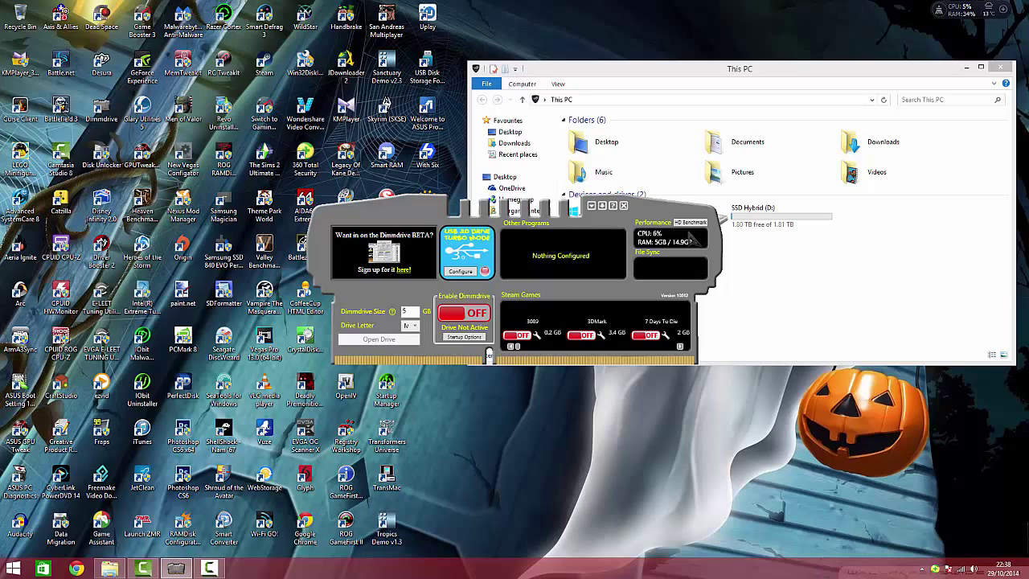
click(691, 224)
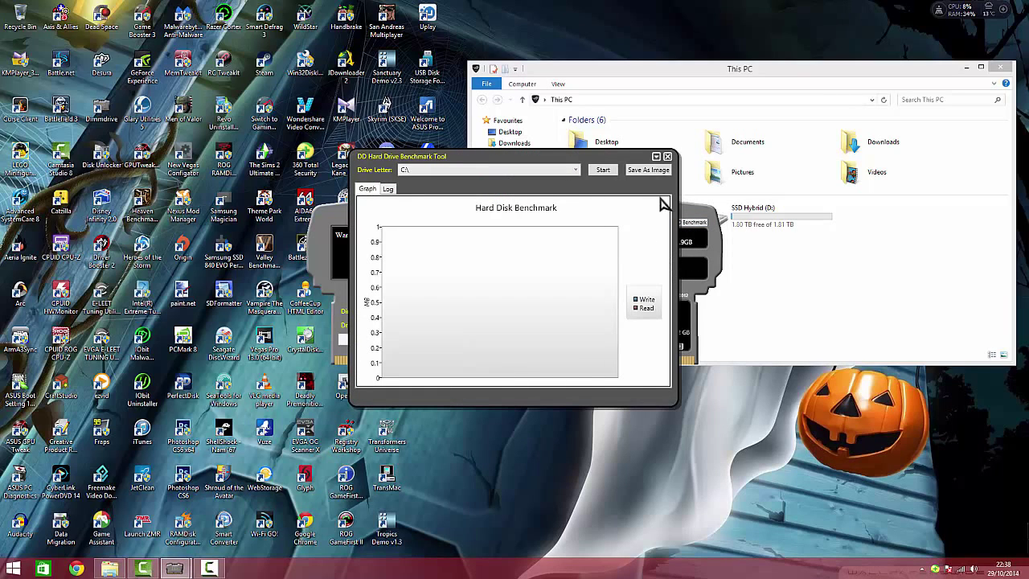
click(603, 171)
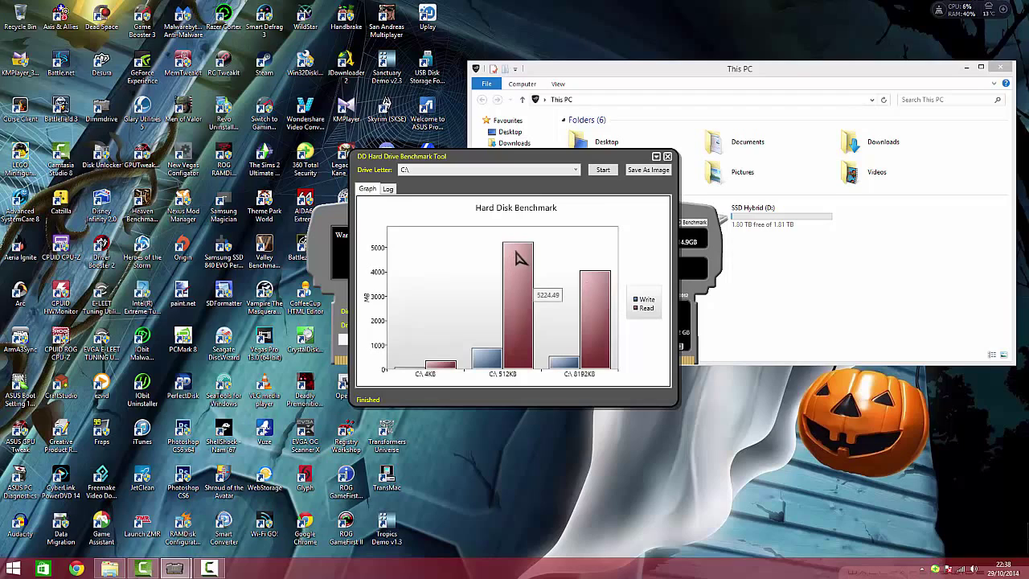
Run the hard drive benchmark on the D:\ drive and close the benchmark tool
click(574, 169)
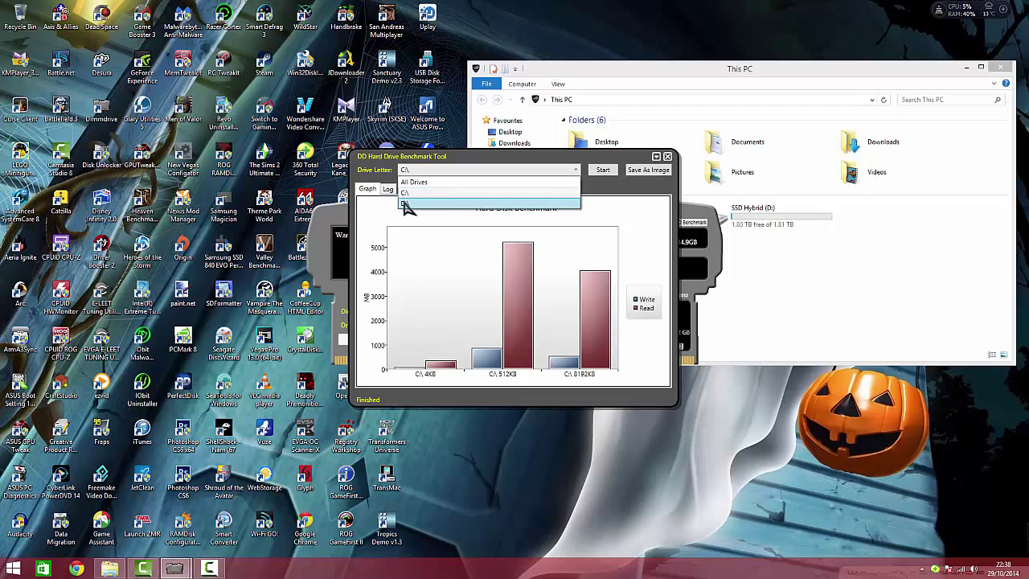
click(604, 207)
click(544, 170)
click(534, 204)
click(602, 174)
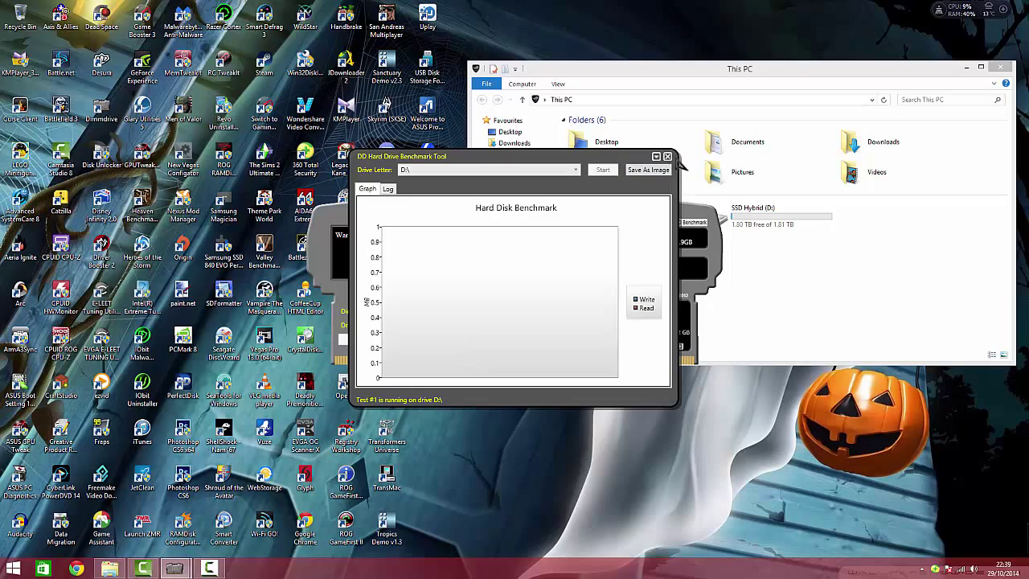
click(667, 156)
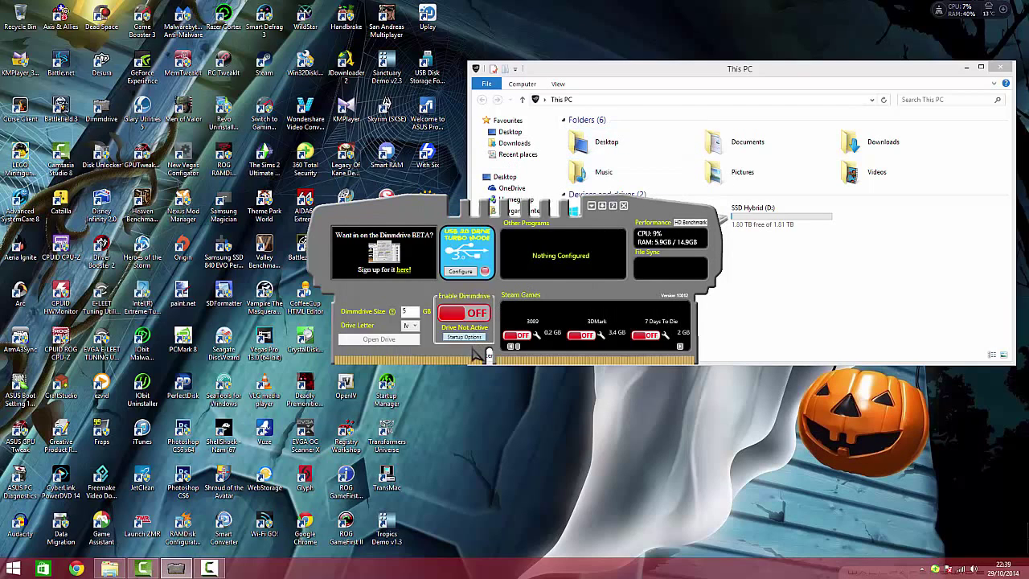
Review the Dimmdrive startup options and select M as the drive letter
click(466, 336)
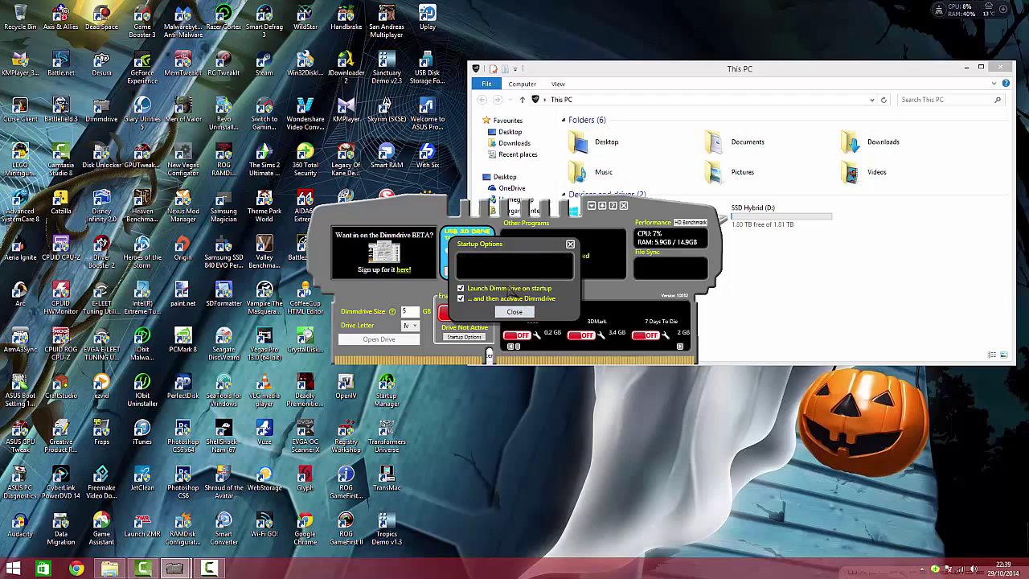
click(514, 312)
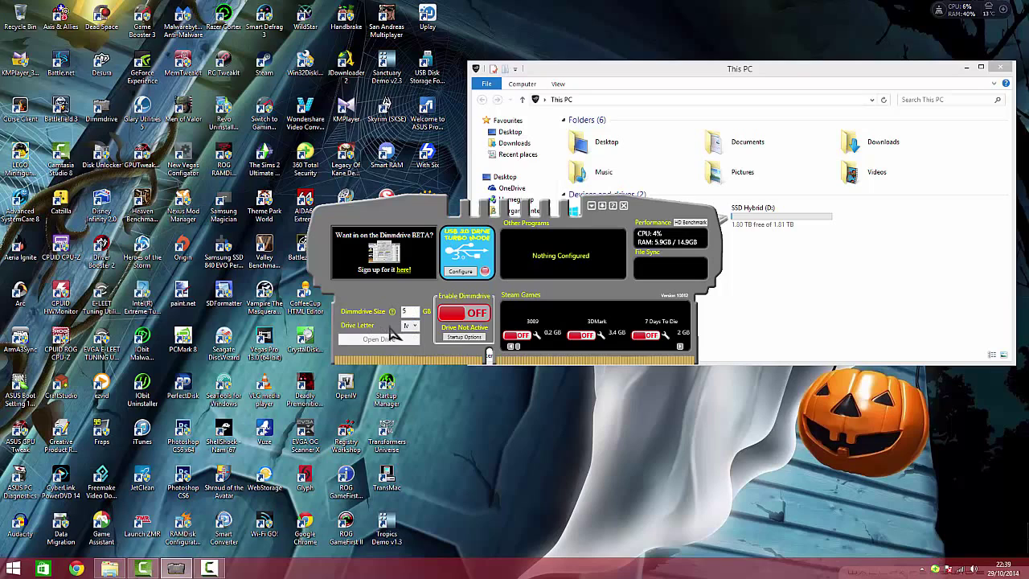
click(410, 325)
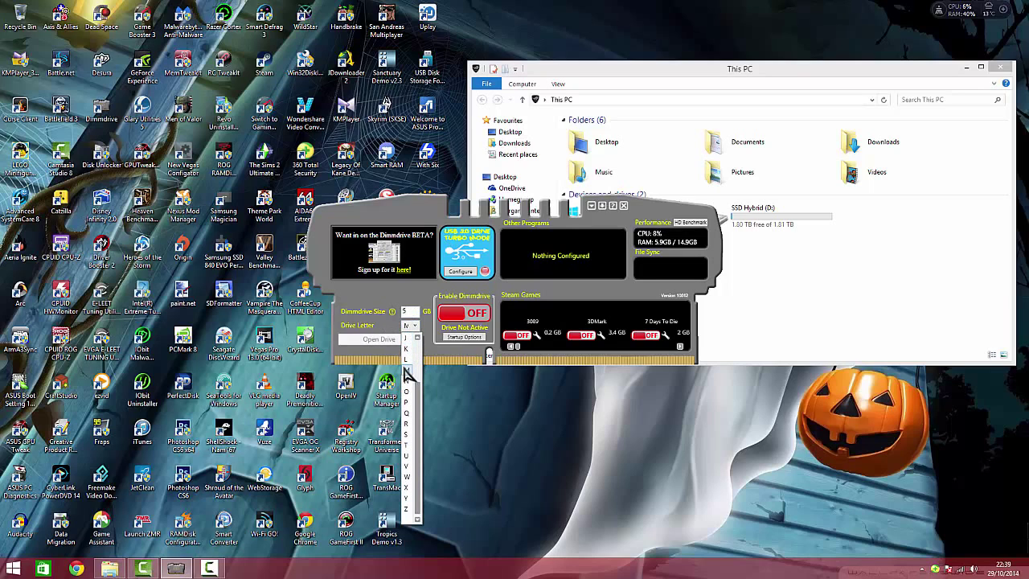
click(407, 371)
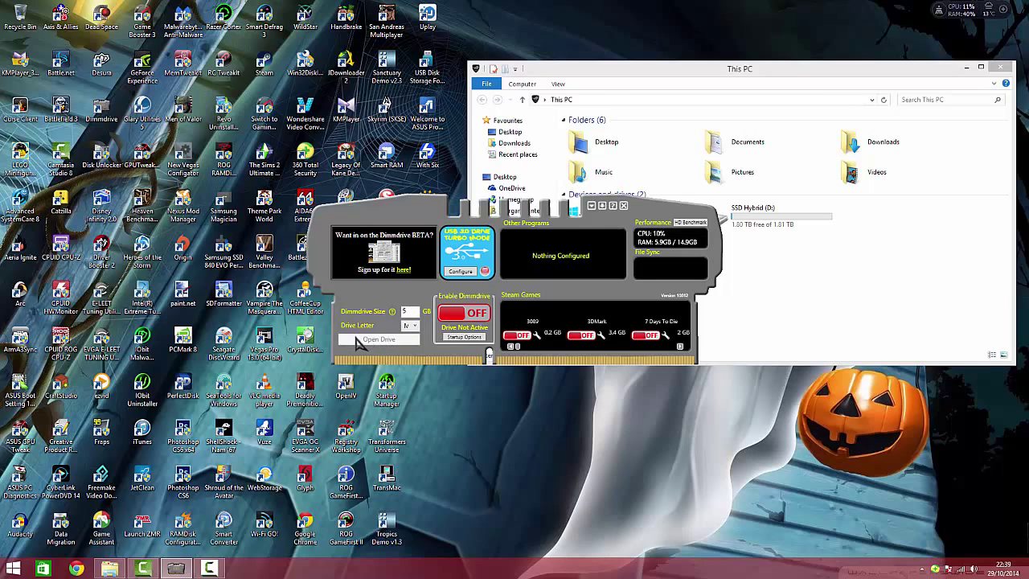
Check the existing drives in This PC and view the Dimmdrive settings for the 3DMark game
click(832, 228)
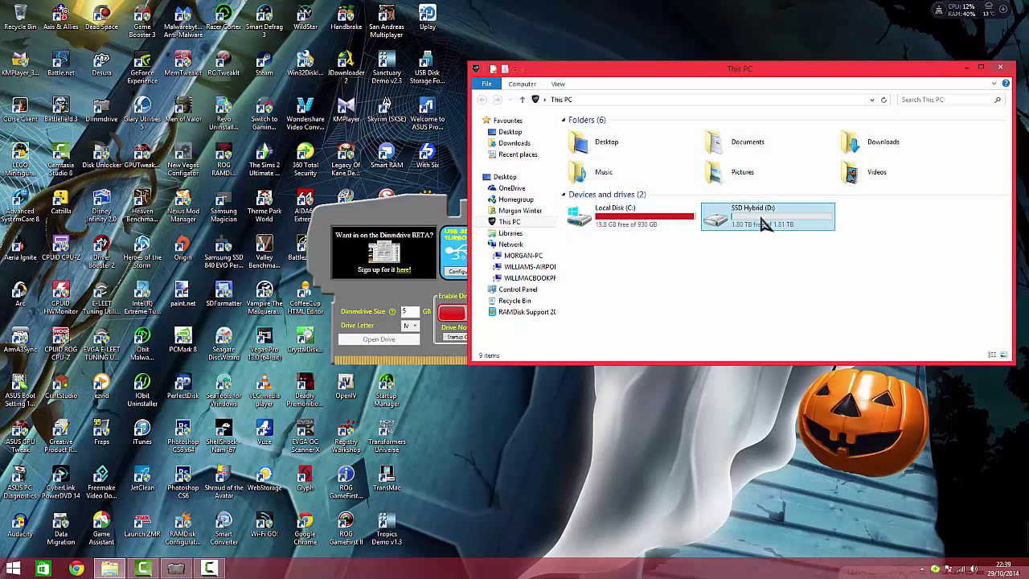
click(414, 215)
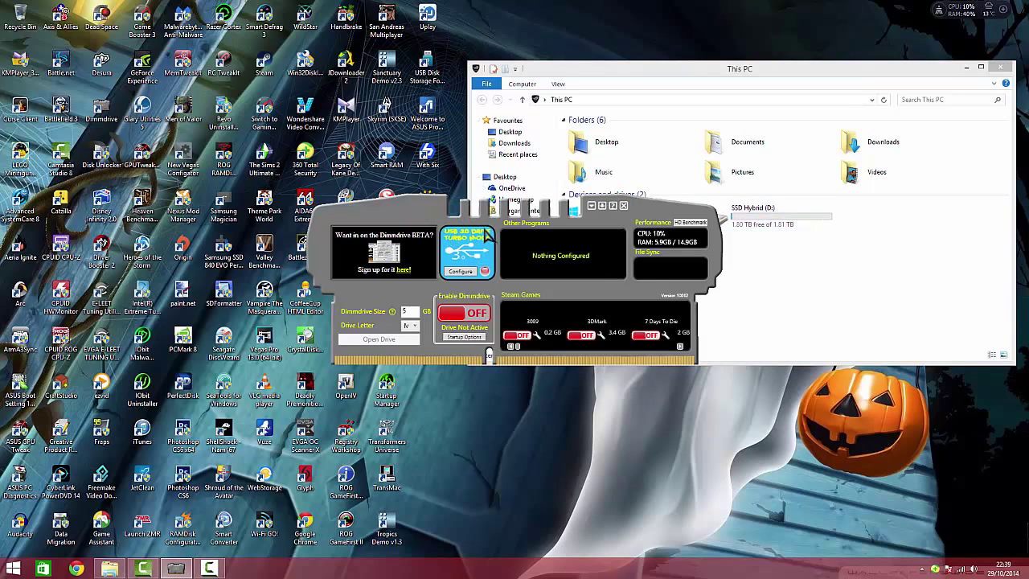
click(602, 338)
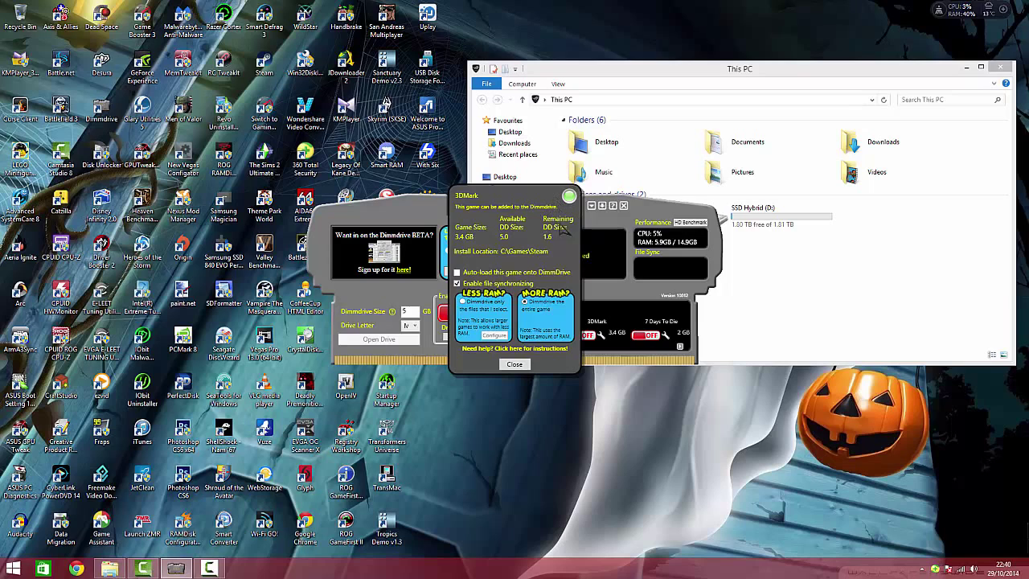
click(520, 364)
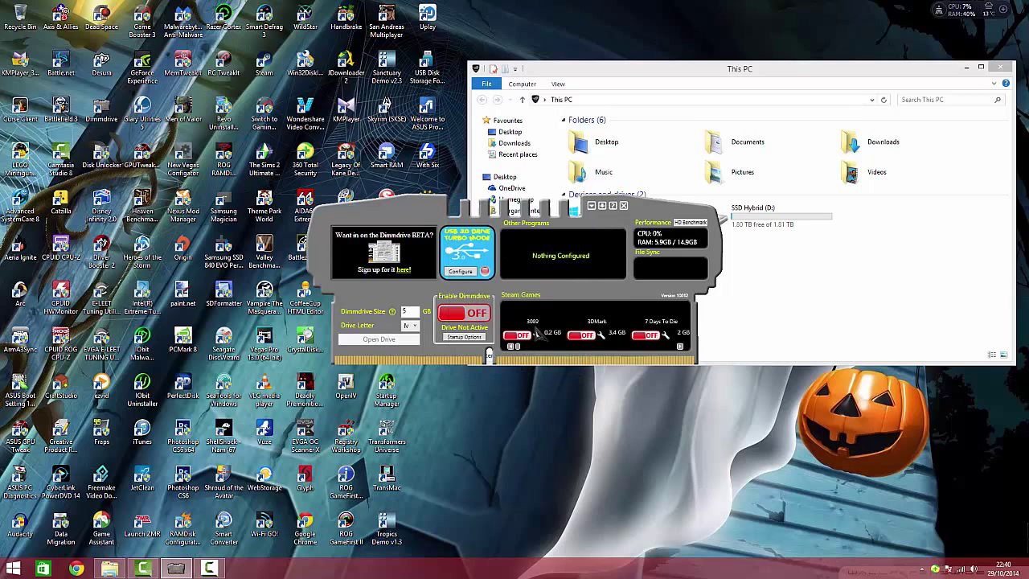
Import the ASUS Boot Setting 1.00.17 shortcut into Other Programs and view its Dimmdrive settings
right_click(535, 266)
click(554, 272)
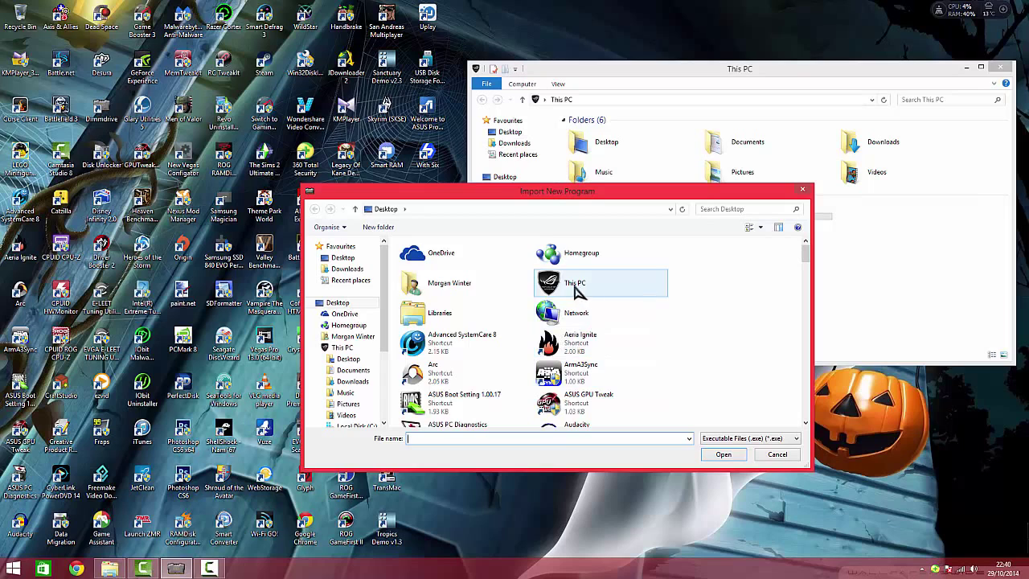
double_click(489, 404)
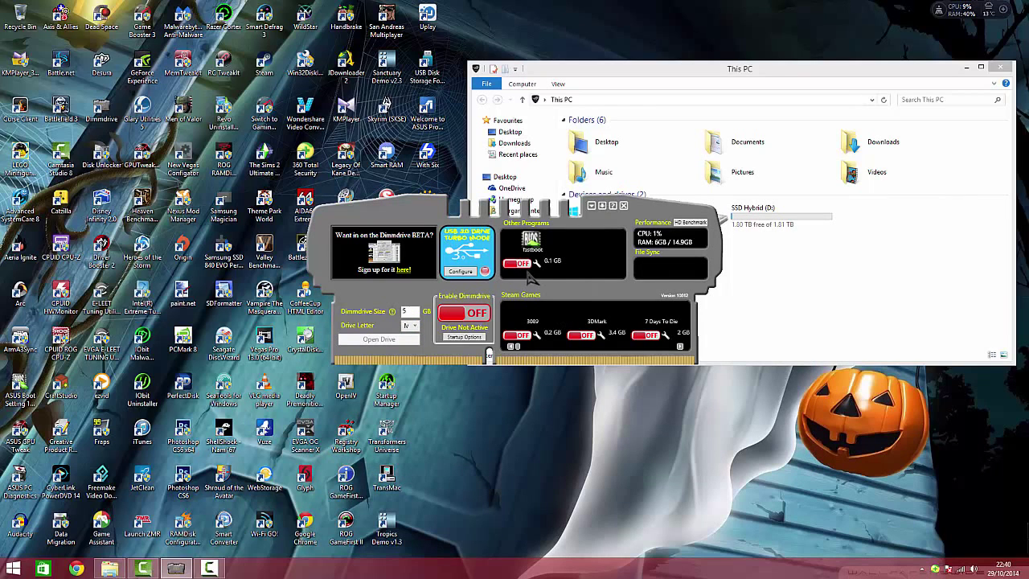
click(536, 264)
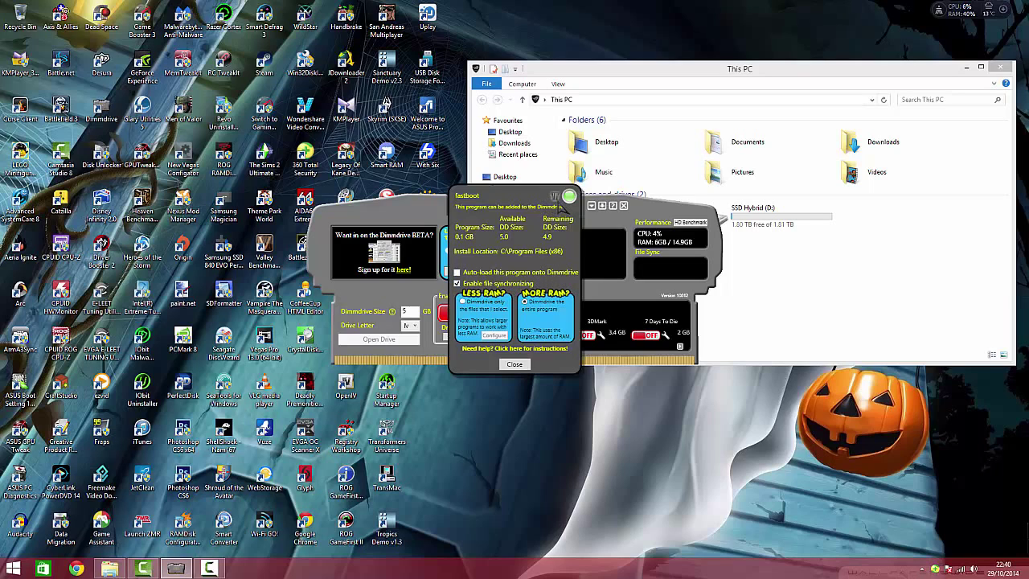
click(518, 365)
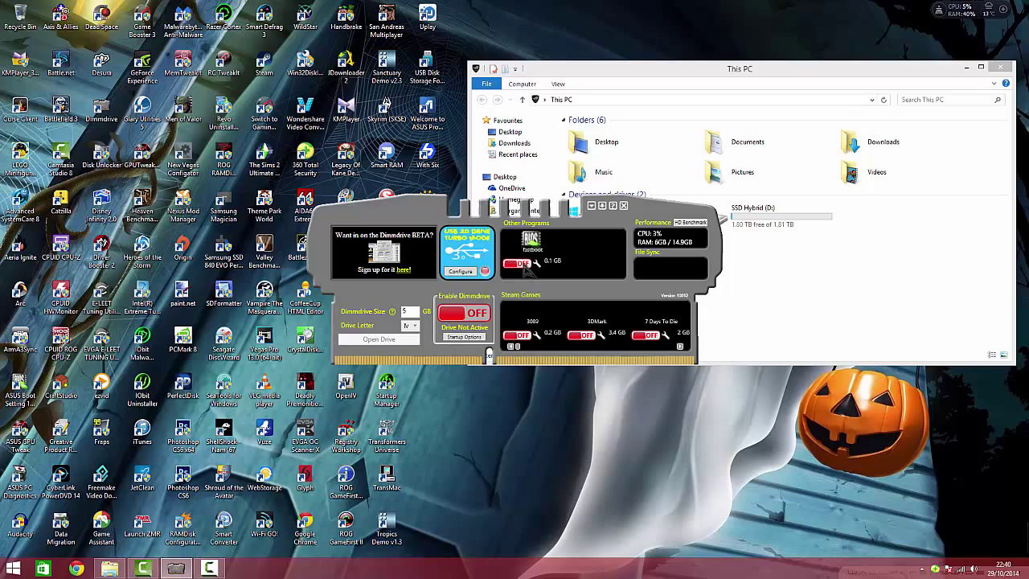
Remove the fastboot program from Dimmdrive through its settings
click(522, 267)
click(519, 269)
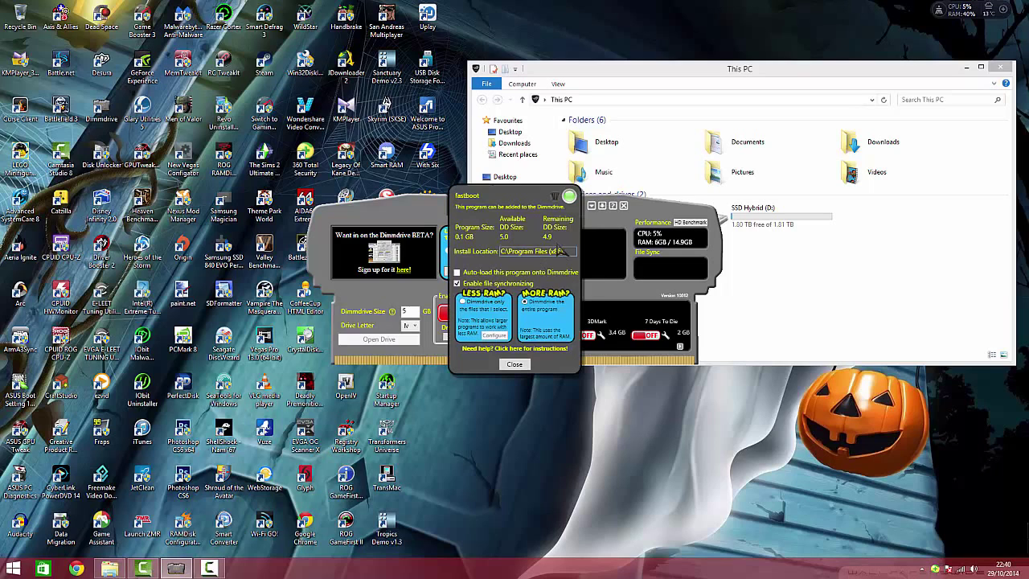
click(554, 195)
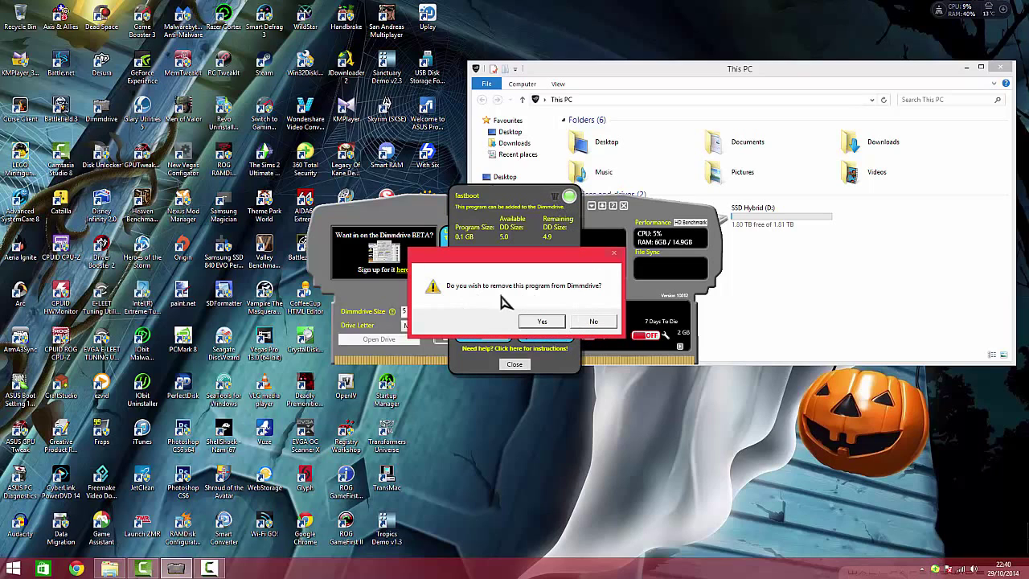
click(557, 323)
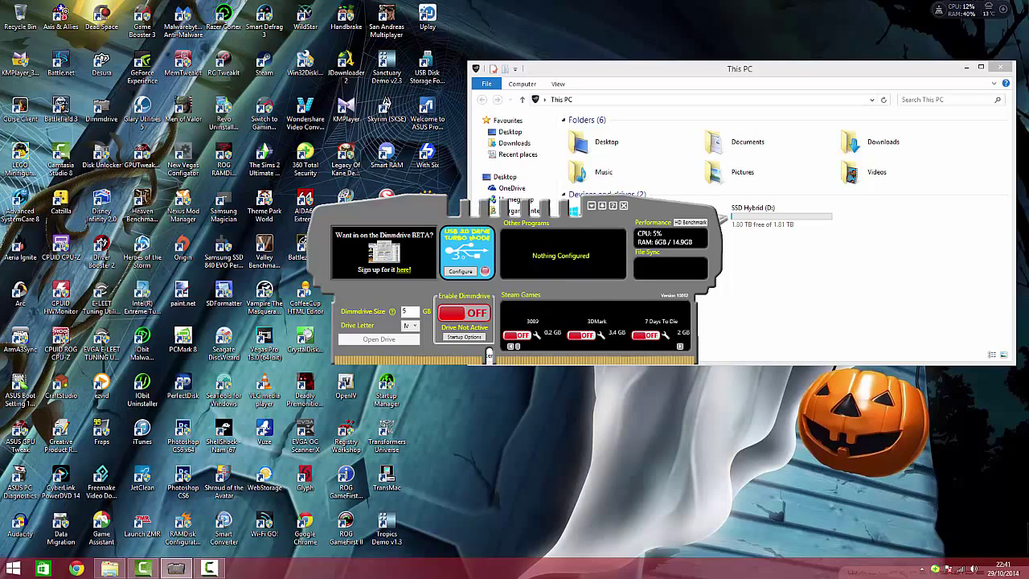
Search Windows for CrystalDiskMark and launch the 64bit version
mouse_move(1026, 5)
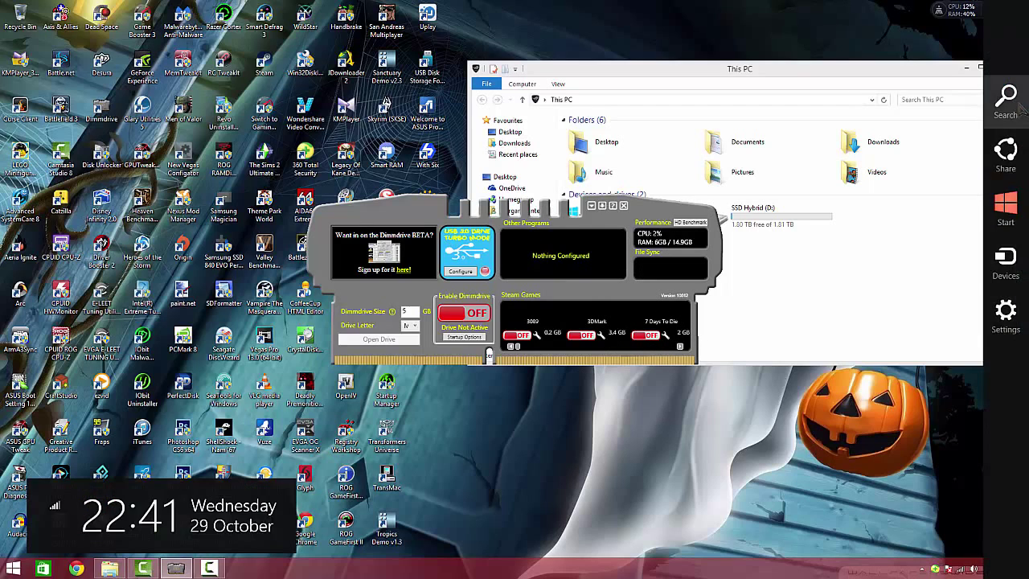
click(1021, 106)
text(crystalDiskMark (64bit)
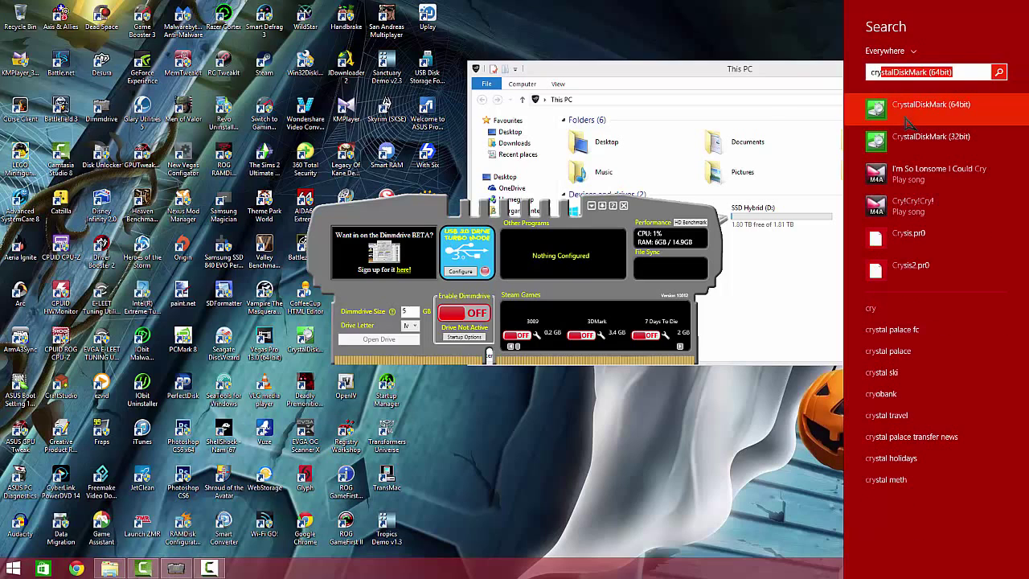
click(906, 121)
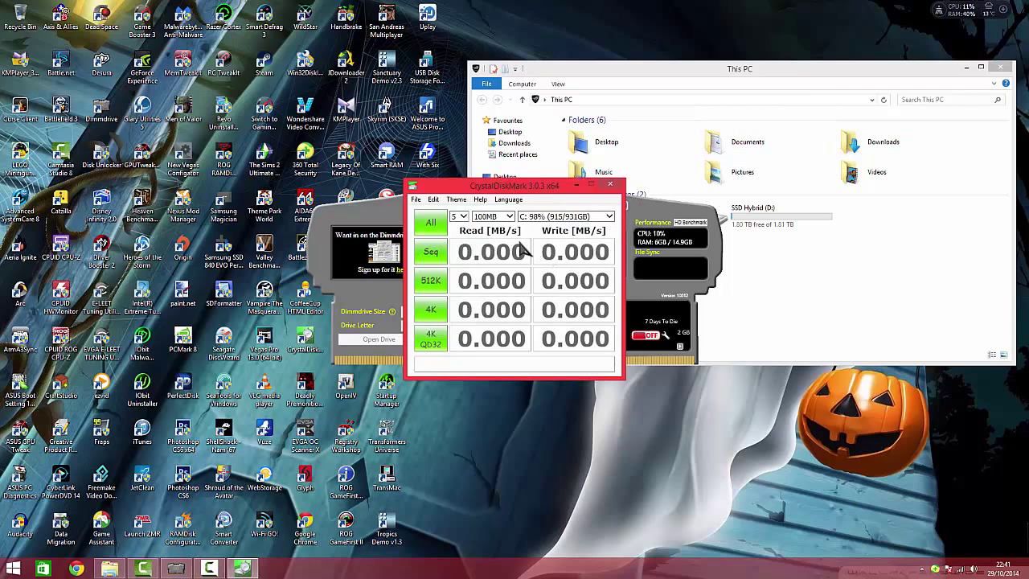
Set the number of test runs to 3 and run all 100MB benchmarks on the C: drive
click(460, 217)
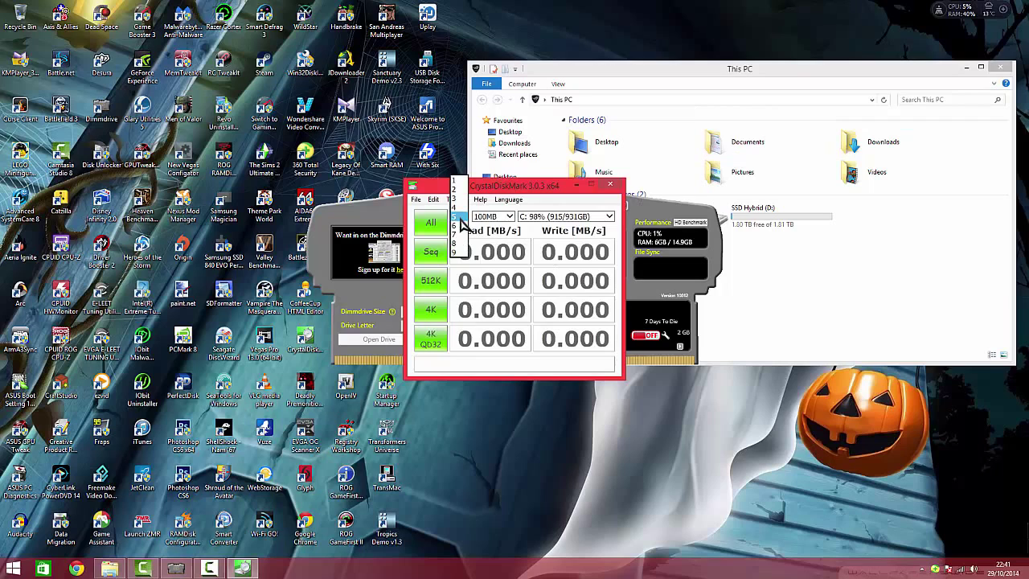
click(455, 198)
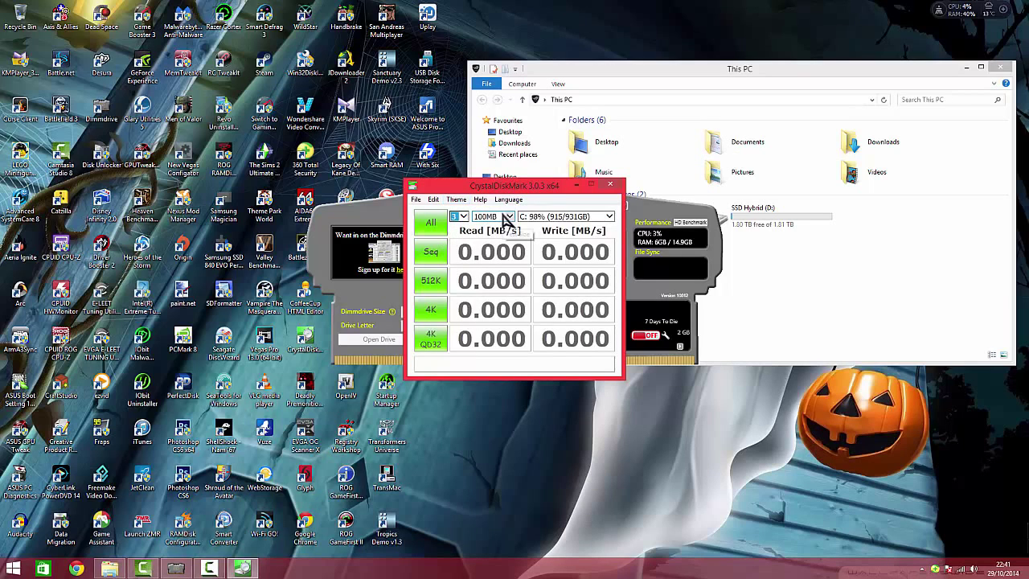
click(432, 219)
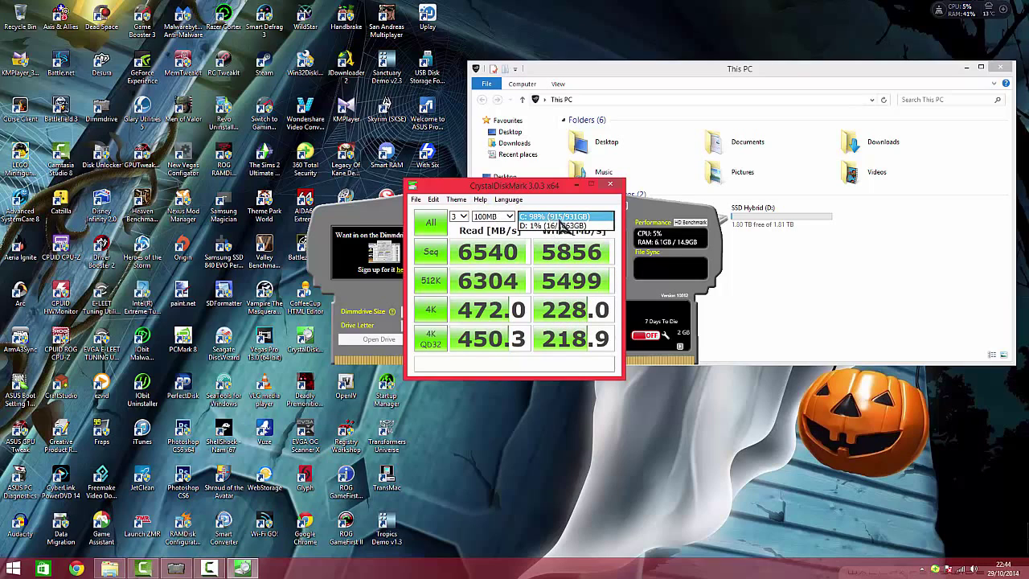
Change the test drive to D: and run all CrystalDiskMark benchmarks on it
click(563, 218)
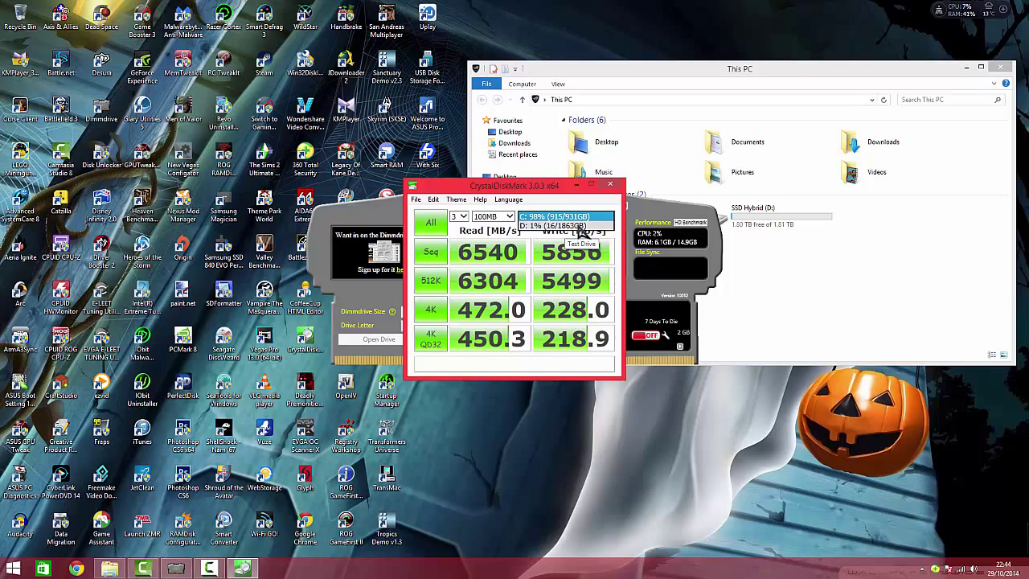
click(575, 226)
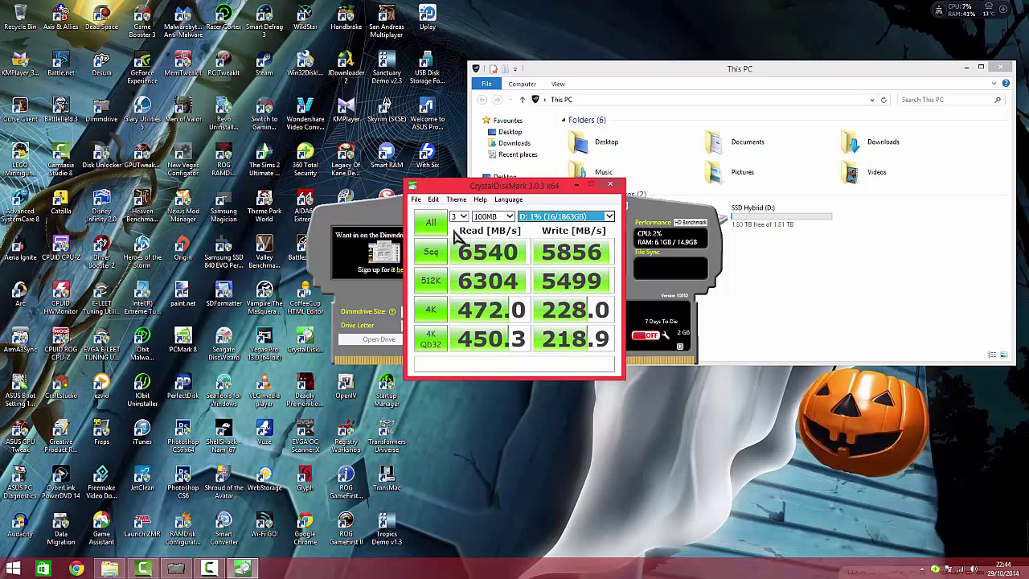
click(432, 221)
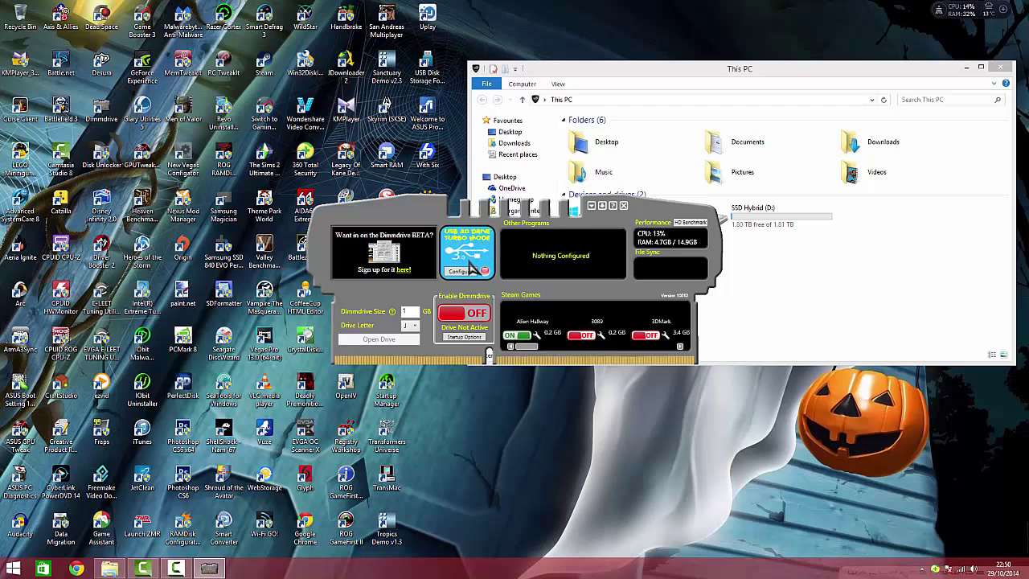
View Dimmdrive's USB configuration and cancel it without choosing a device
click(468, 270)
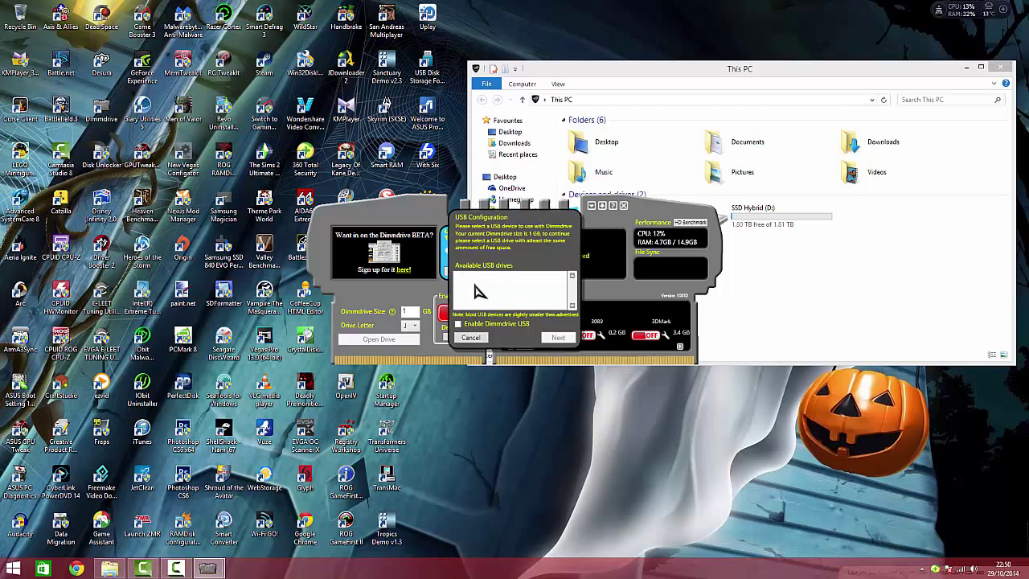
click(471, 338)
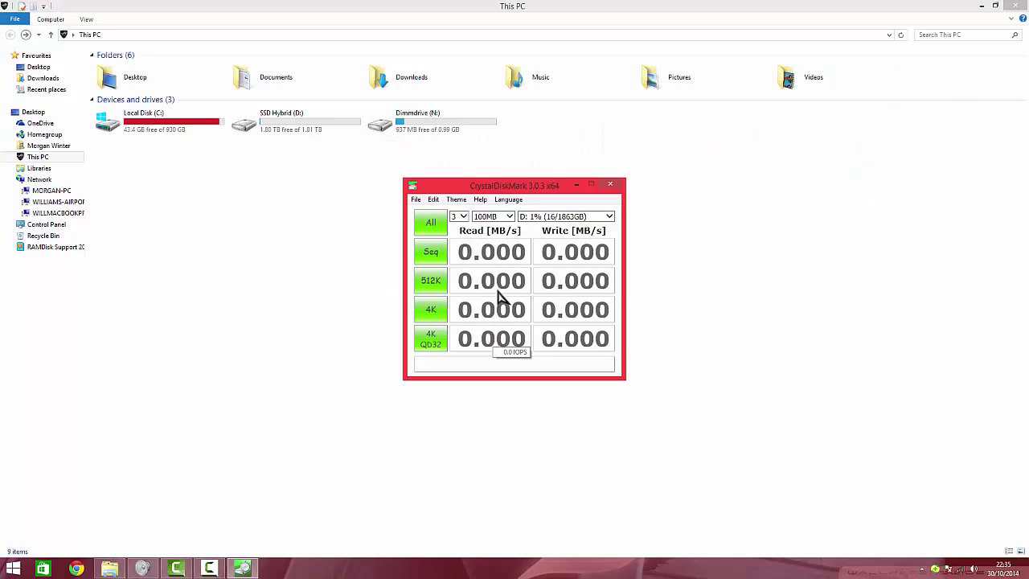
Run all CrystalDiskMark benchmarks on the N: Dimmdrive and close CrystalDiskMark
click(551, 217)
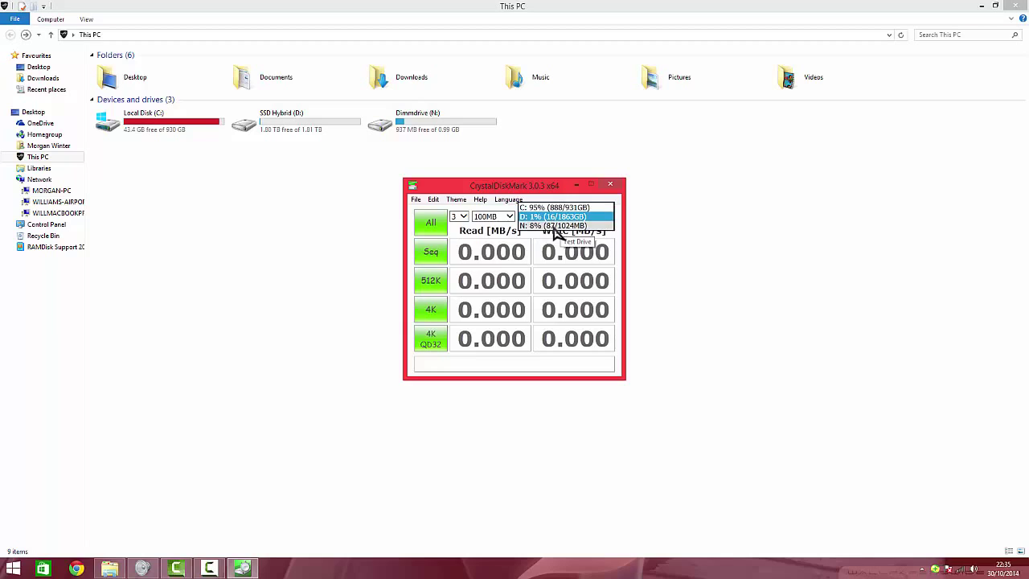
click(555, 226)
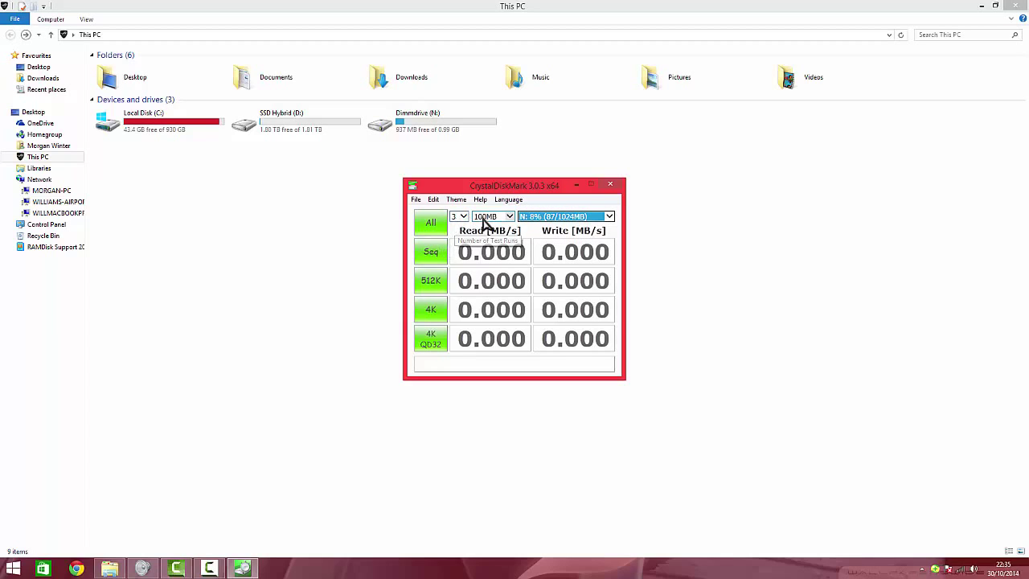
click(442, 225)
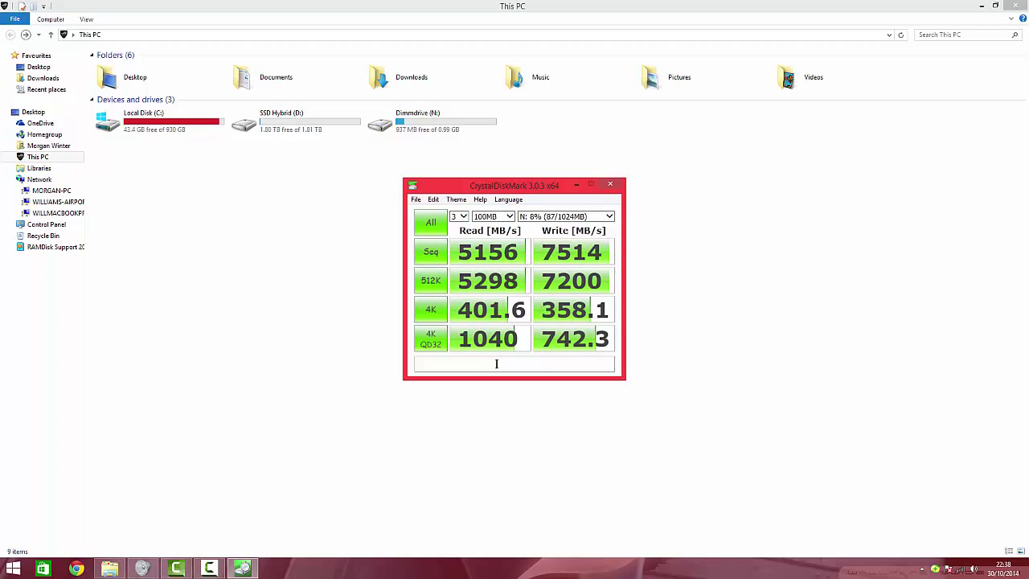
click(610, 185)
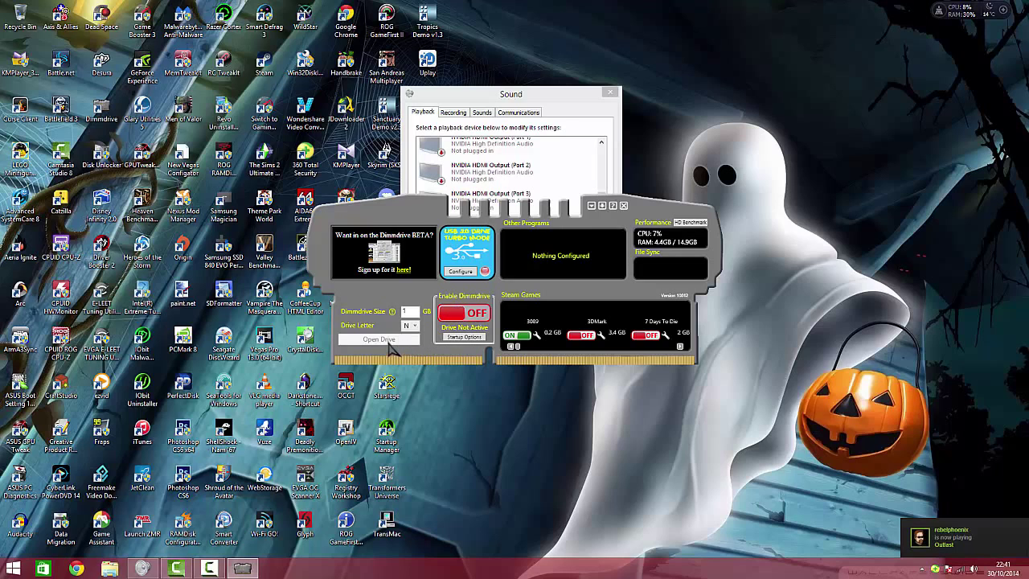
Switch to File Explorer, view the contents of the SSD Hybrid (D:) drive and close the window
click(109, 568)
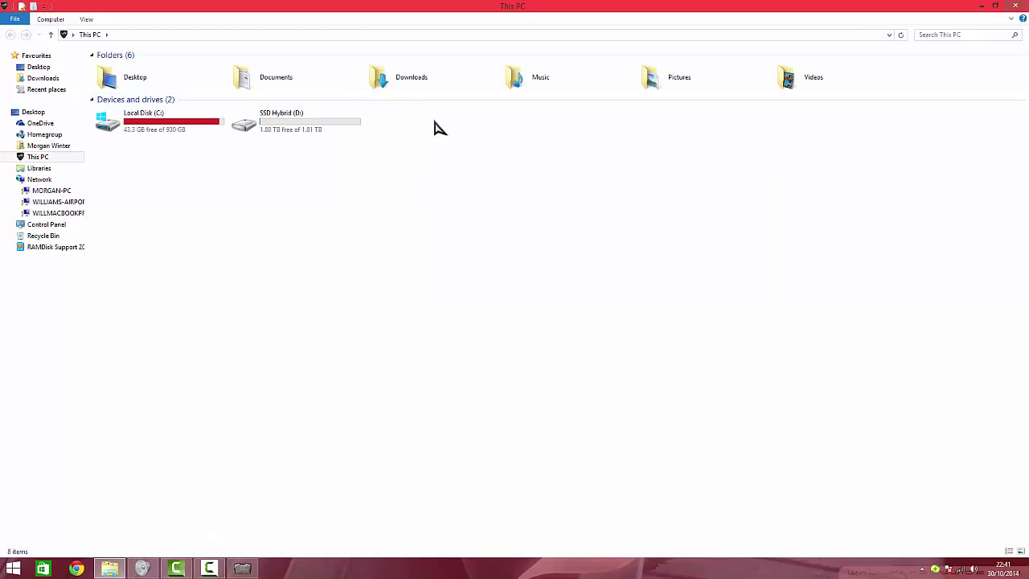
double_click(317, 130)
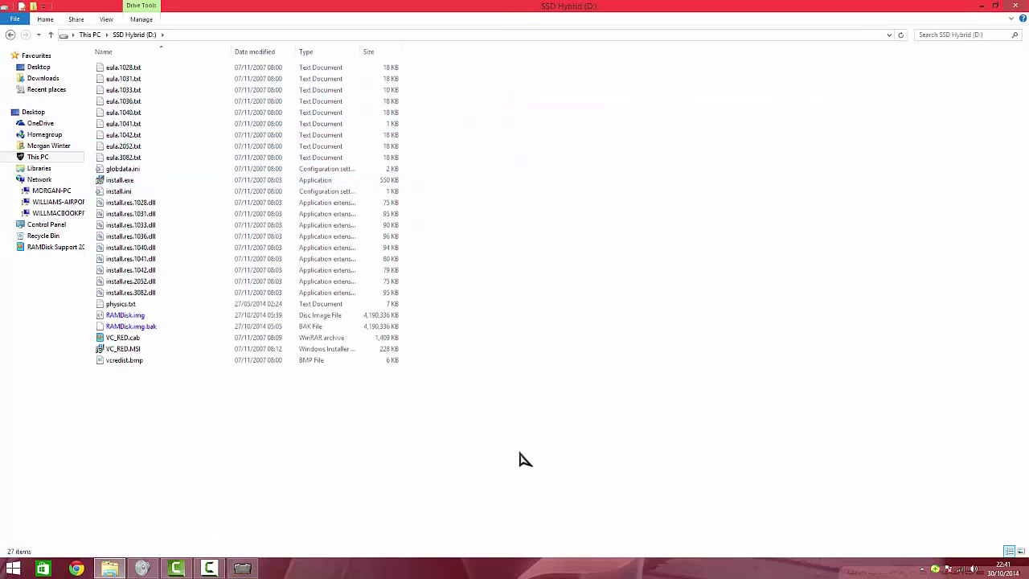
click(1019, 6)
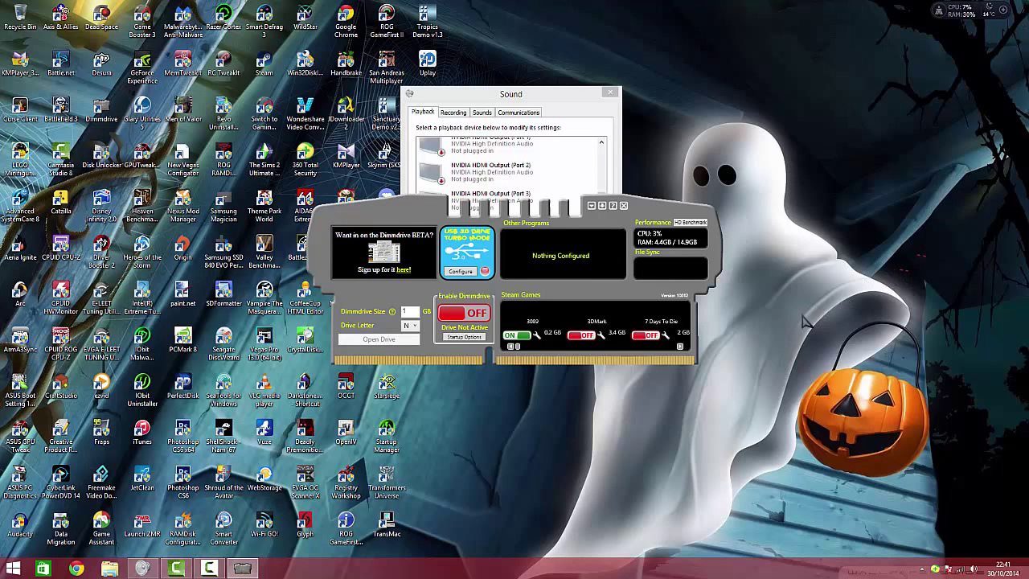